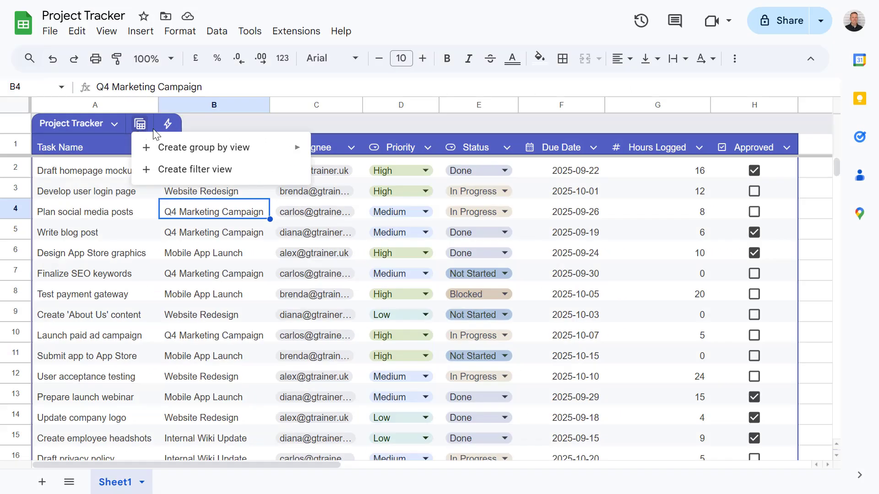
# Group the Project Tracker table by Project and view the Count summary choices for each group.
pyautogui.moveTo(220, 147)
pyautogui.click(371, 174)
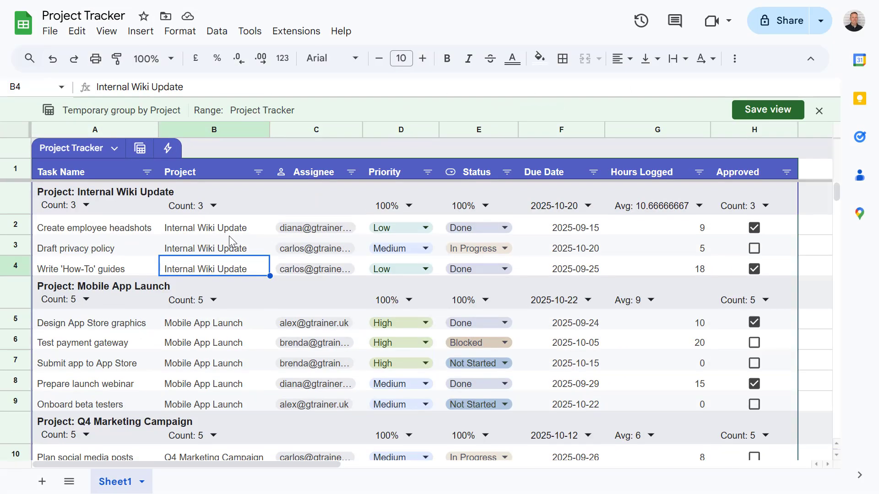
pyautogui.scroll(-5, 229, 235)
pyautogui.scroll(5, 275, 234)
pyautogui.click(214, 205)
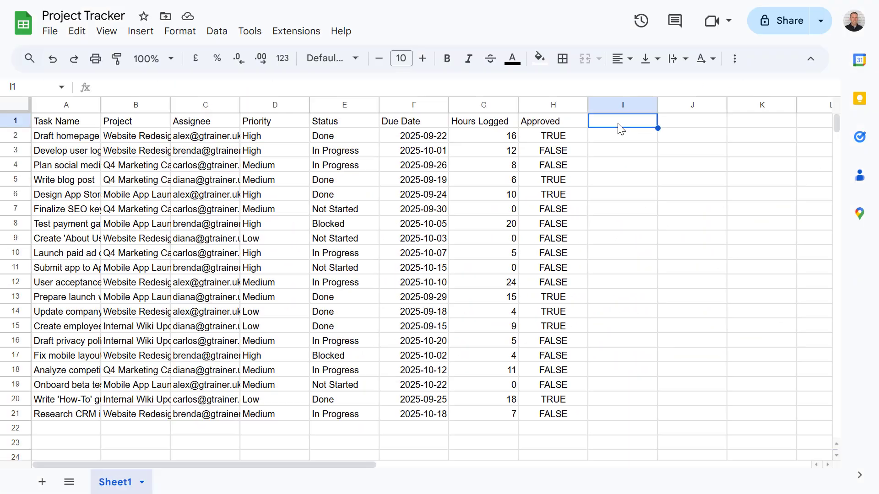
# Convert the task data into a table, Table1, and dismiss the sharing-access notice.
pyautogui.click(138, 140)
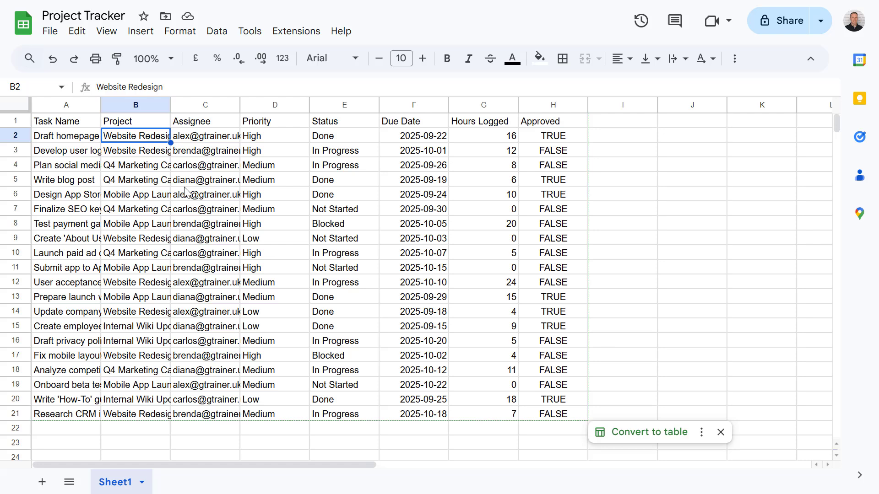
pyautogui.click(180, 31)
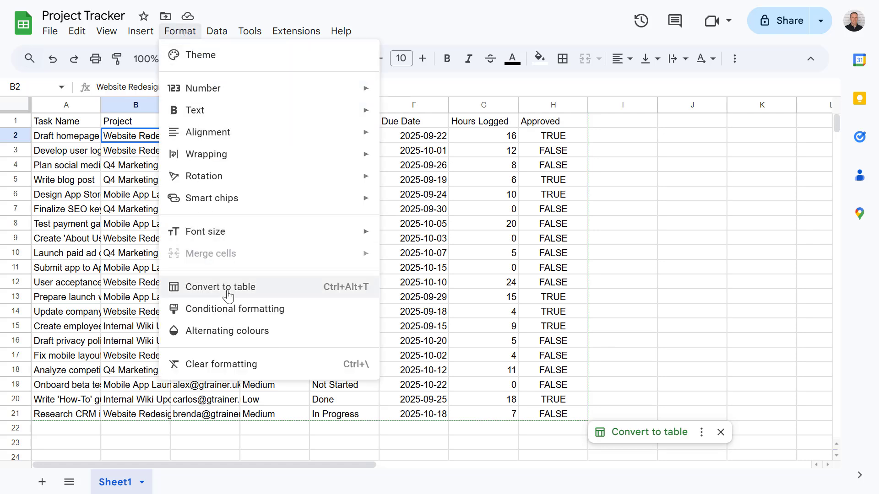
pyautogui.click(128, 140)
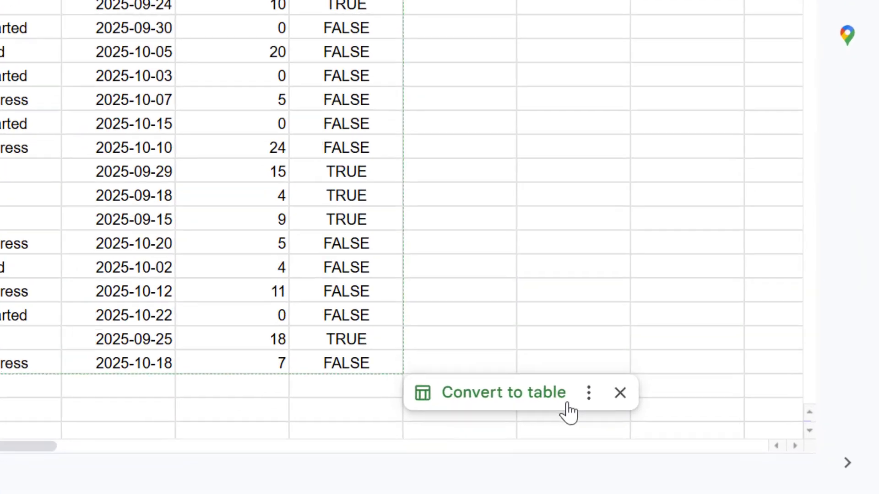
pyautogui.click(662, 433)
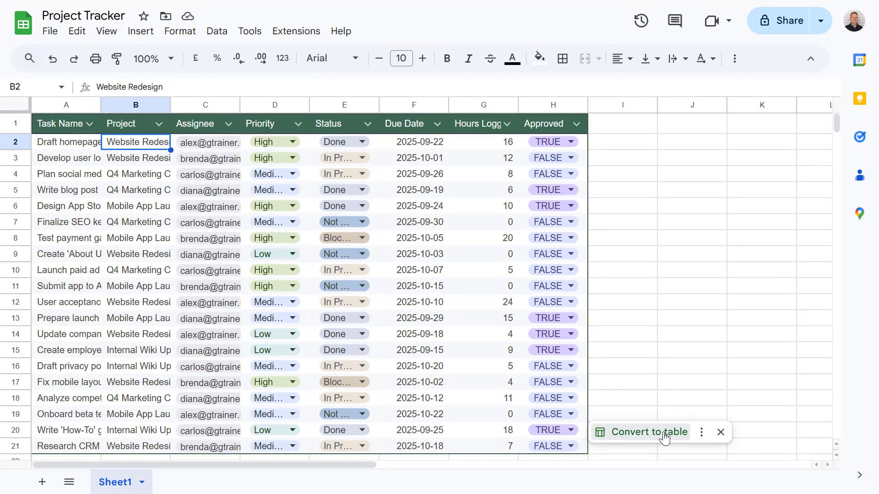
pyautogui.click(663, 433)
pyautogui.click(689, 471)
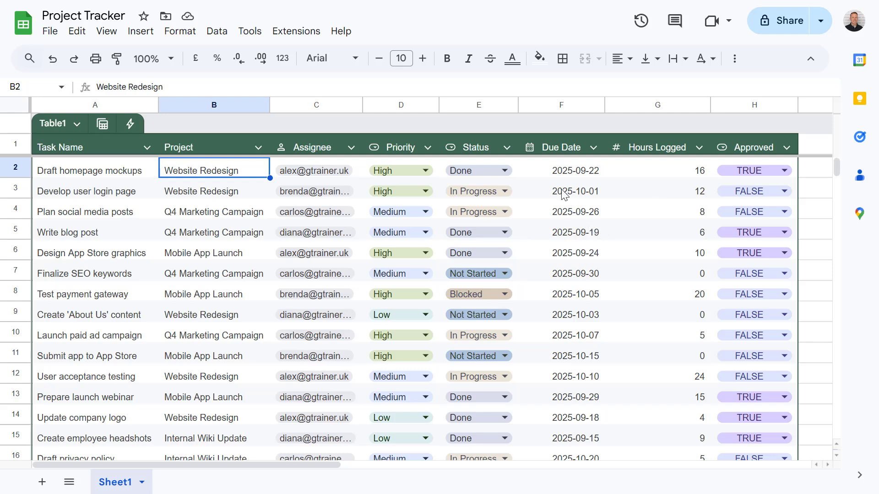
pyautogui.click(14, 143)
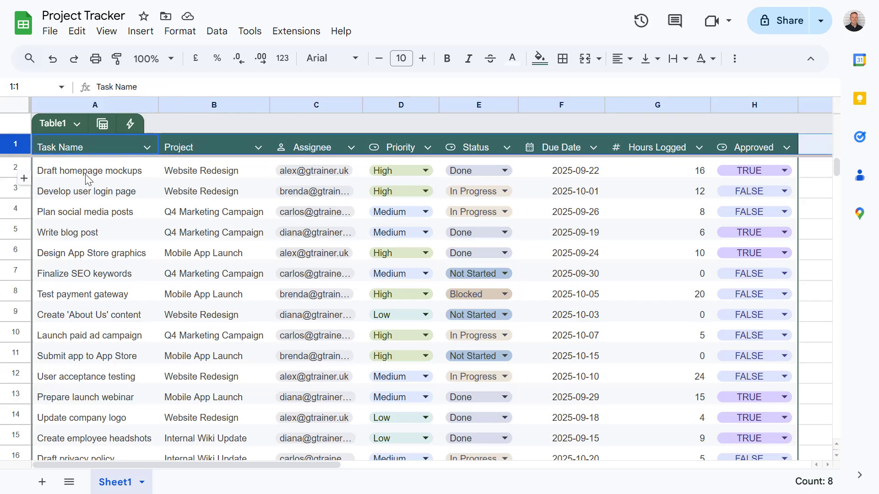
pyautogui.click(92, 188)
pyautogui.scroll(-5, 92, 185)
pyautogui.scroll(5, 94, 183)
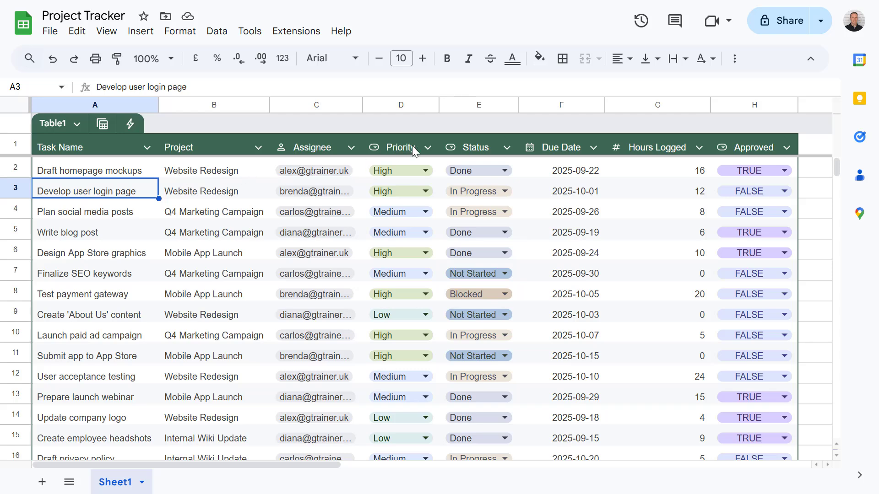
pyautogui.click(428, 146)
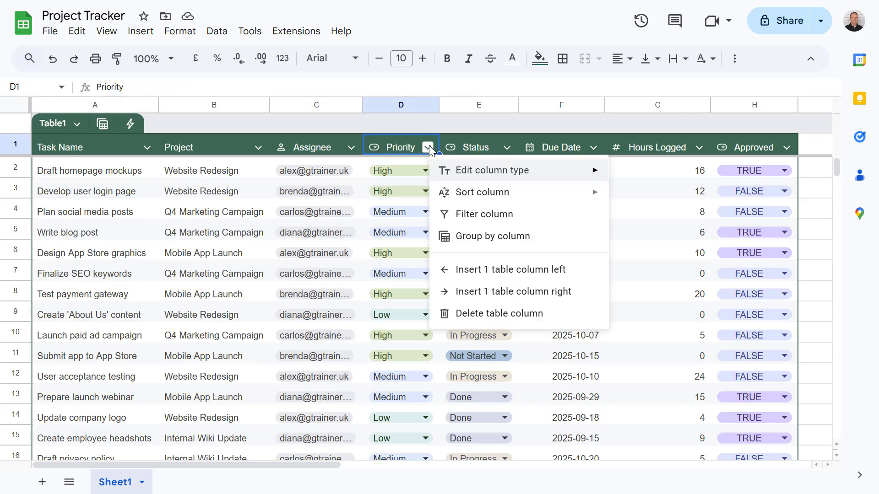
pyautogui.click(471, 215)
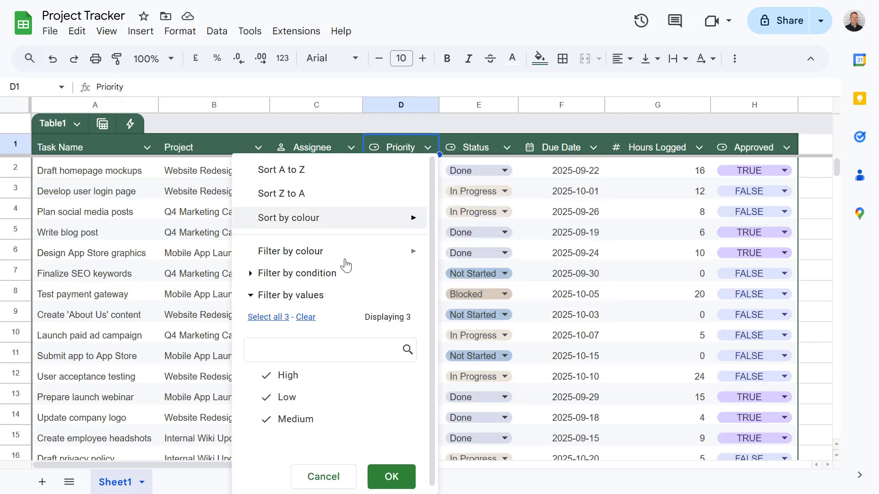
pyautogui.click(308, 406)
pyautogui.click(321, 420)
pyautogui.click(392, 476)
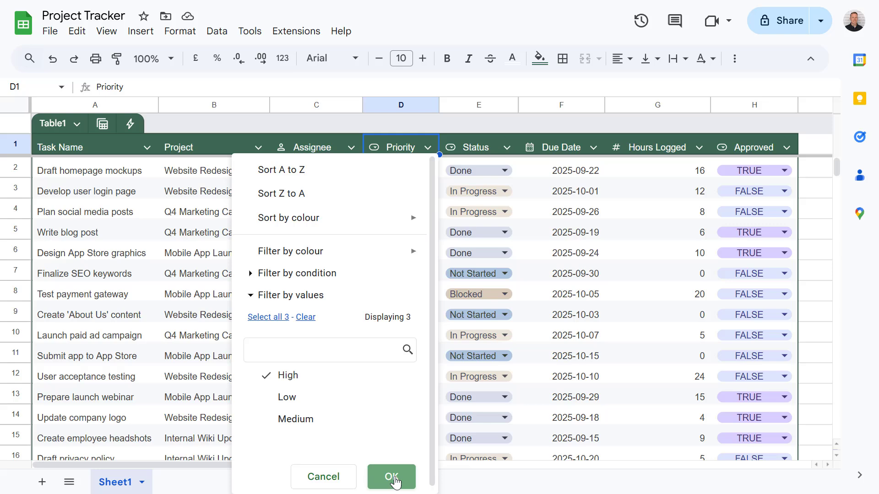
pyautogui.hotkey('ctrl', 'z')
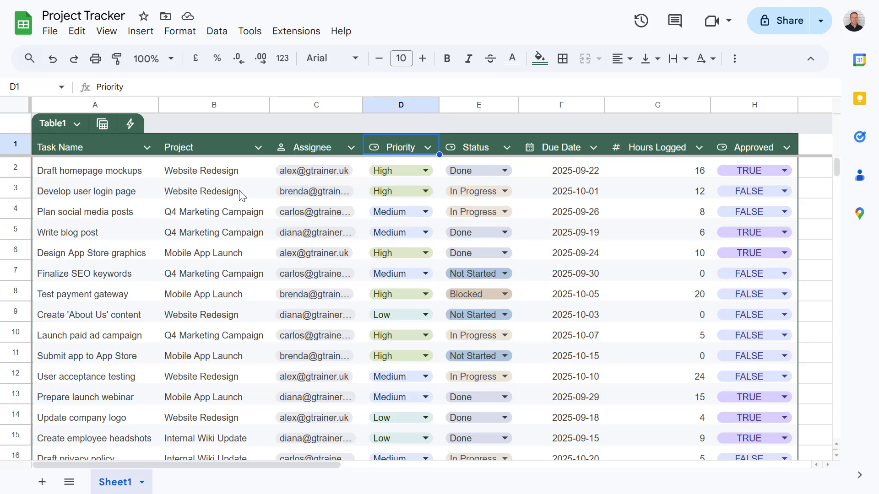
pyautogui.click(309, 105)
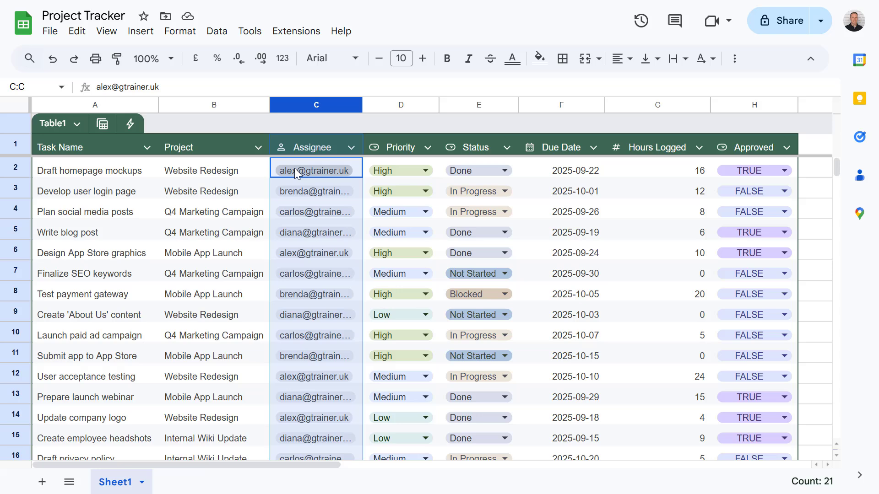
pyautogui.click(295, 168)
pyautogui.moveTo(306, 173)
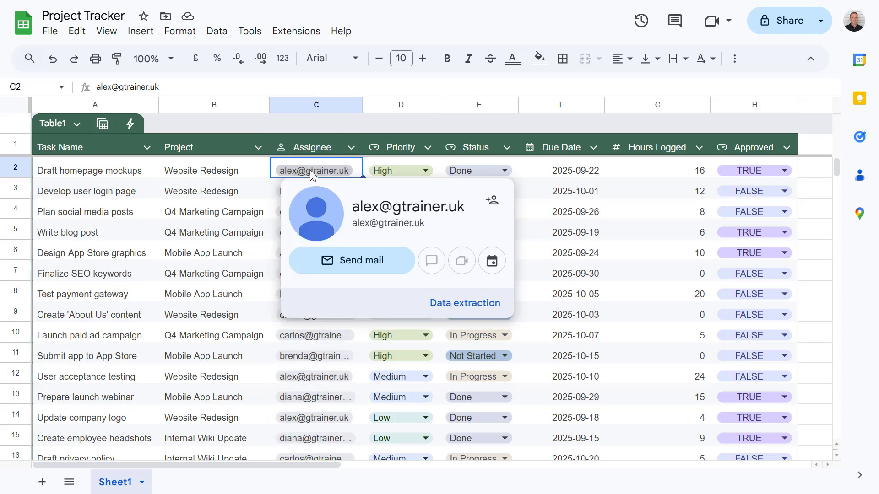
pyautogui.press('Left')
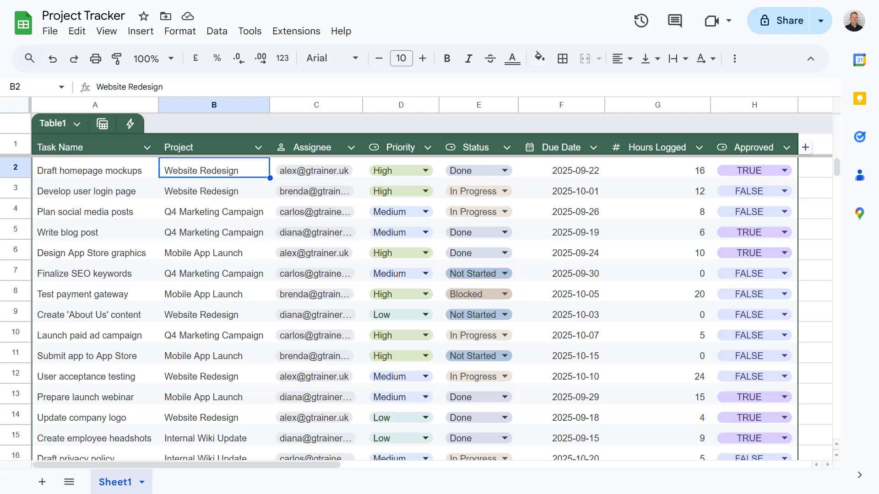
pyautogui.click(480, 147)
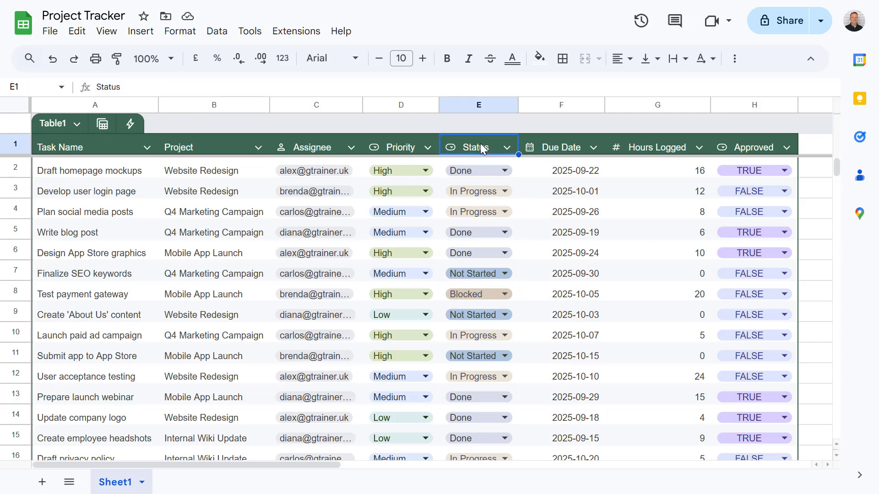
pyautogui.click(489, 168)
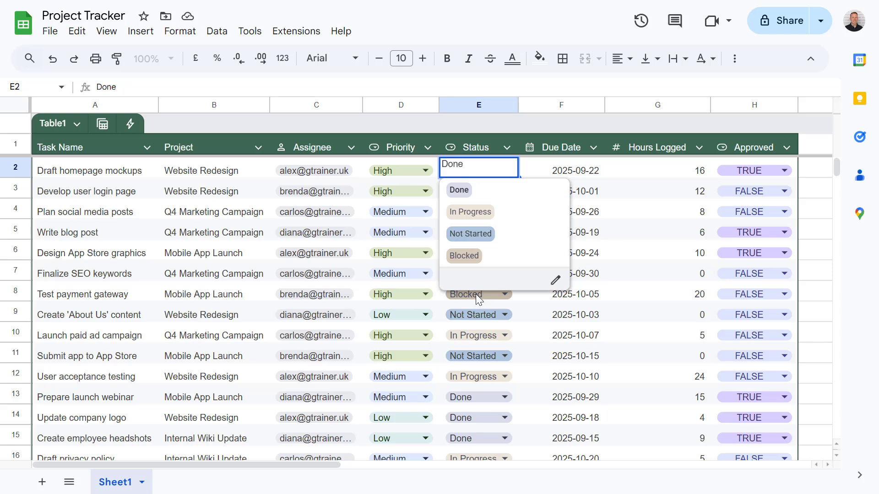
pyautogui.click(542, 146)
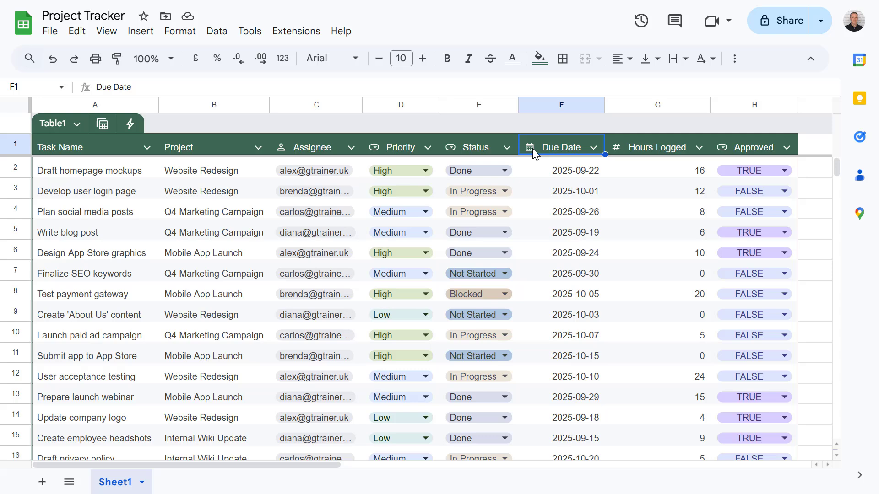
pyautogui.click(550, 170)
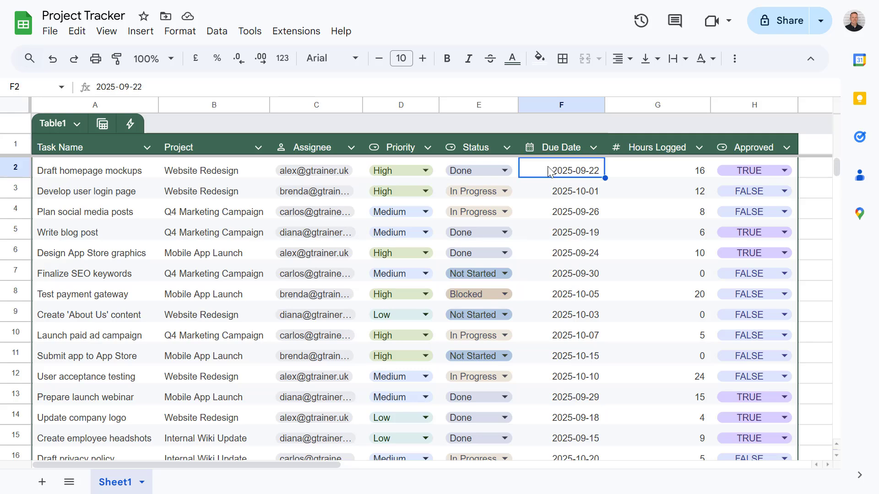
pyautogui.write('hfdjkhfdj')
pyautogui.press('Return')
pyautogui.click(584, 168)
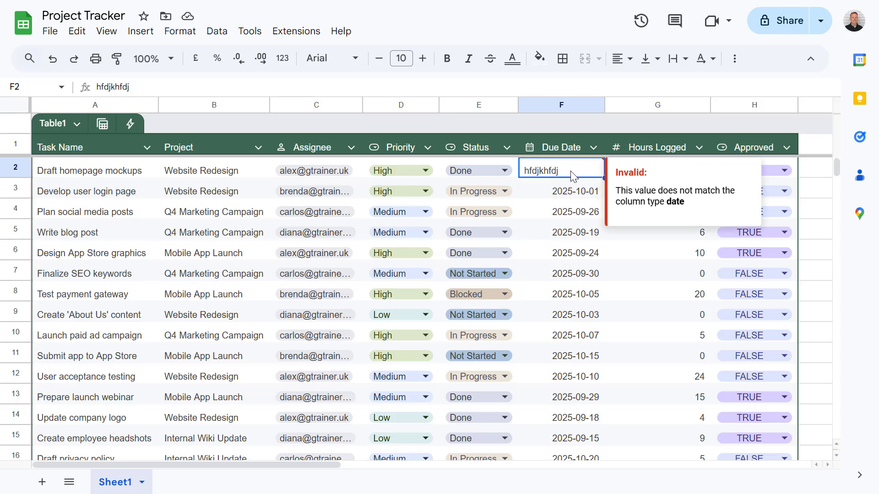
pyautogui.hotkey('ctrl', 'z')
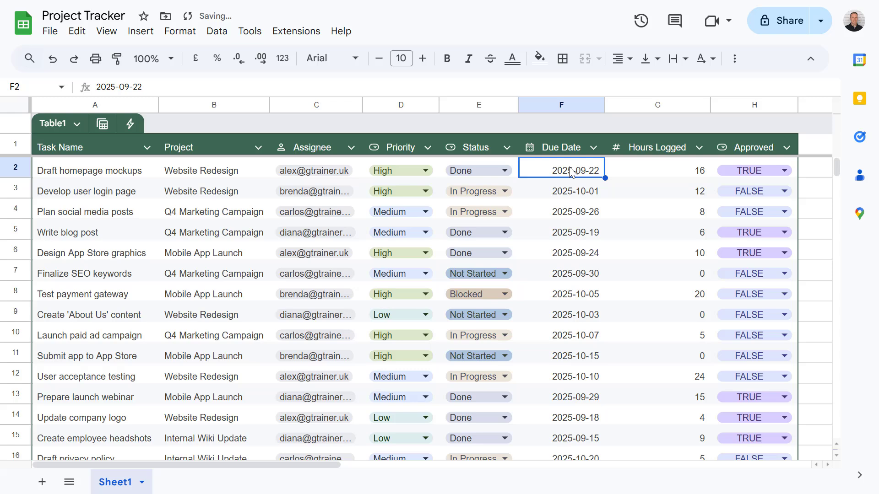
# Turn the Approved values in H2:H21 into tick boxes with Insert > Tick box.
pyautogui.click(662, 175)
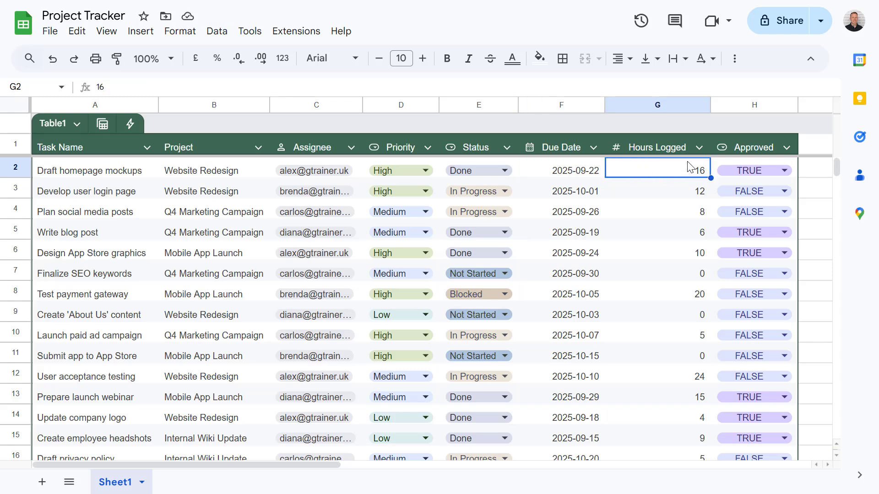
pyautogui.moveTo(788, 166); pyautogui.dragTo(758, 418)
pyautogui.scroll(-3, 791, 190)
pyautogui.scroll(3, 757, 397)
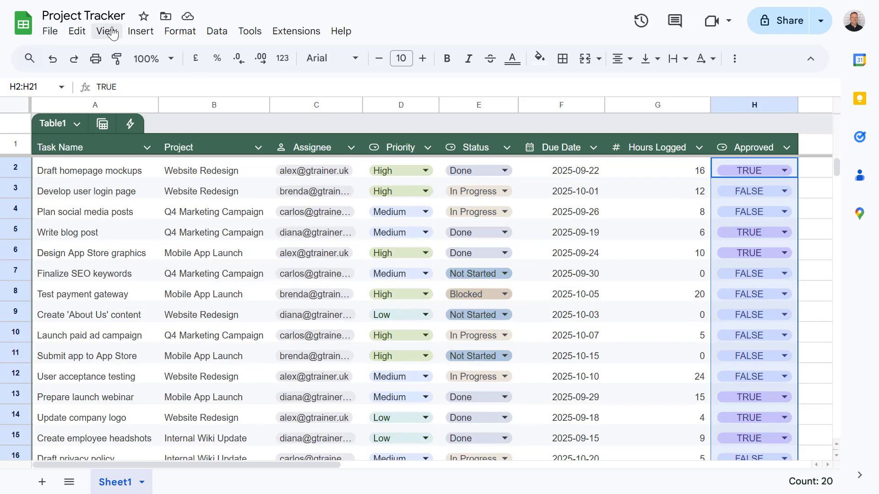
pyautogui.click(146, 37)
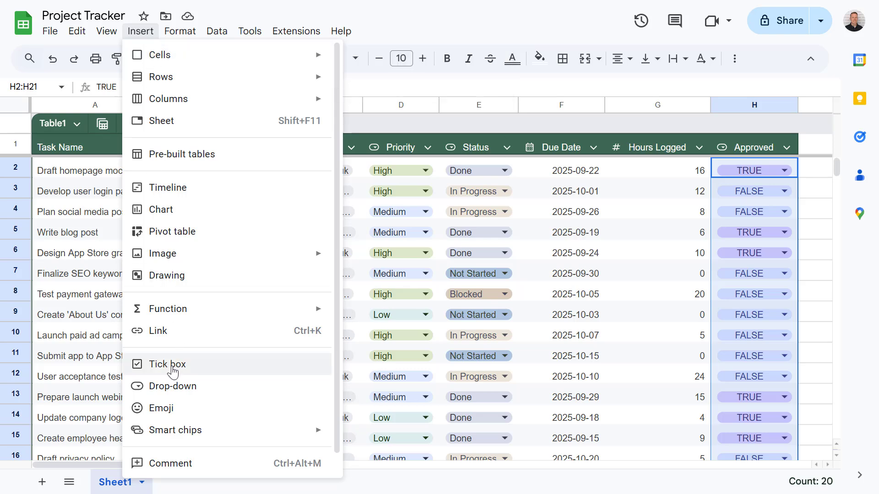
pyautogui.click(195, 363)
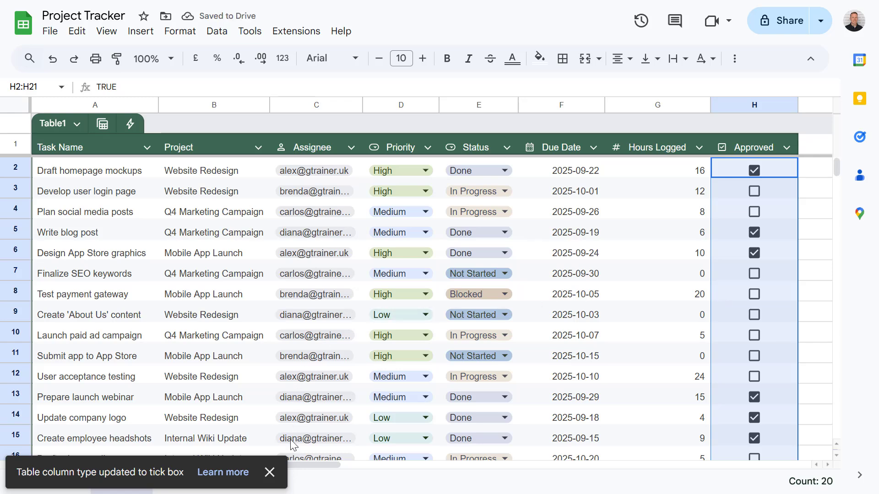
pyautogui.click(89, 211)
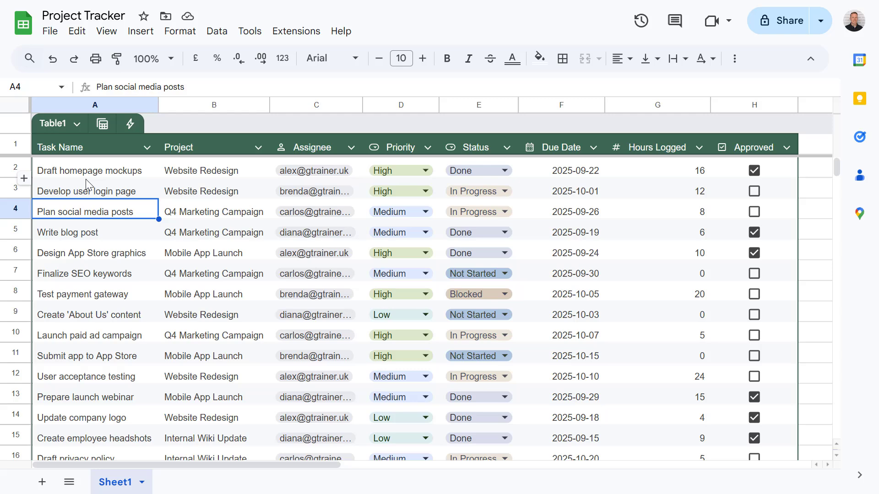
# Rename the table from Table1 to 'Project Tracker'.
pyautogui.click(53, 123)
pyautogui.write('Pro')
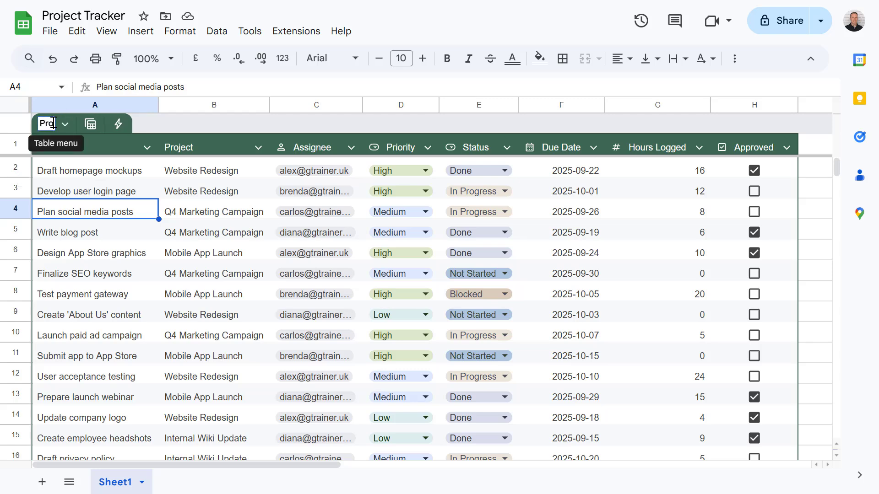
pyautogui.write('ject Tracker')
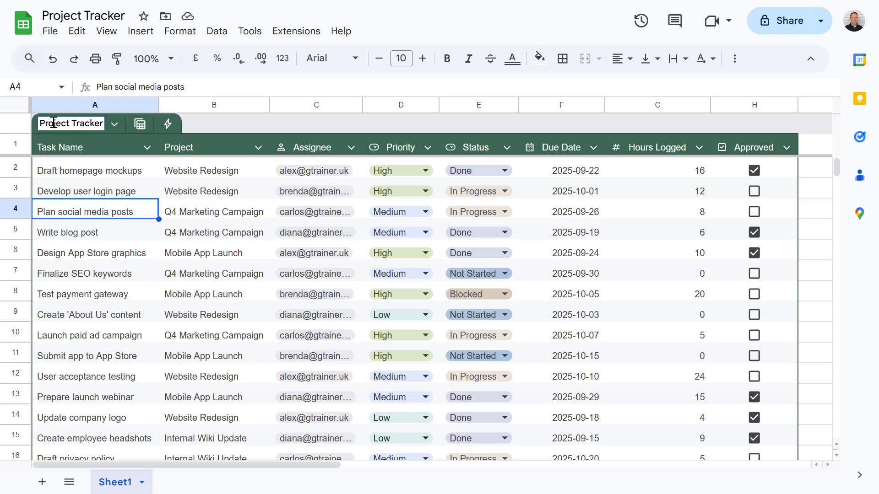
pyautogui.click(115, 125)
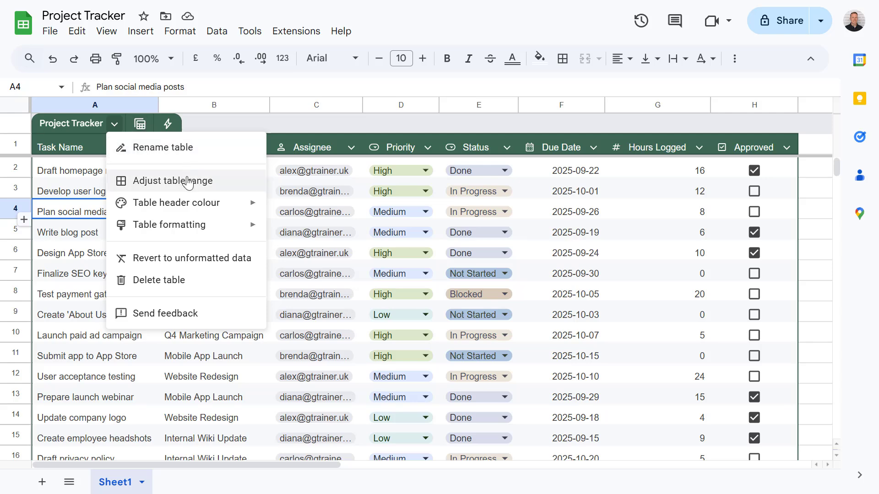
# Give the Project Tracker table a blue header and switch it to condensed view.
pyautogui.moveTo(189, 200)
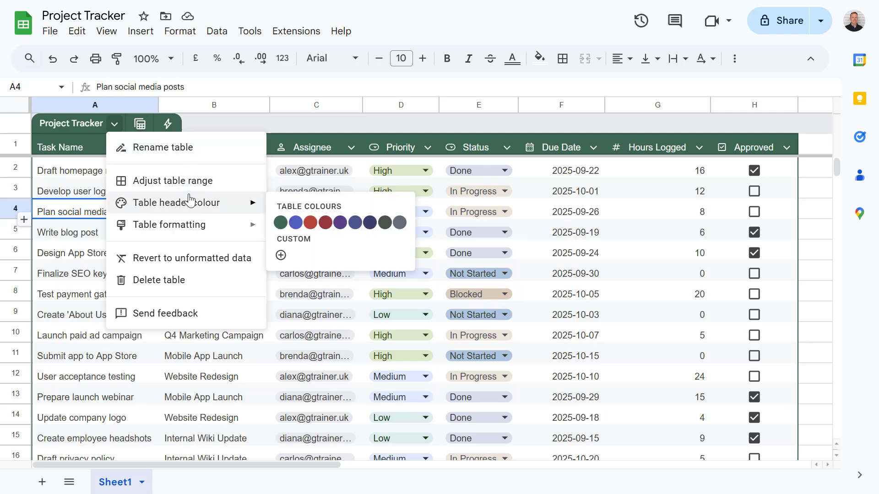
pyautogui.click(296, 224)
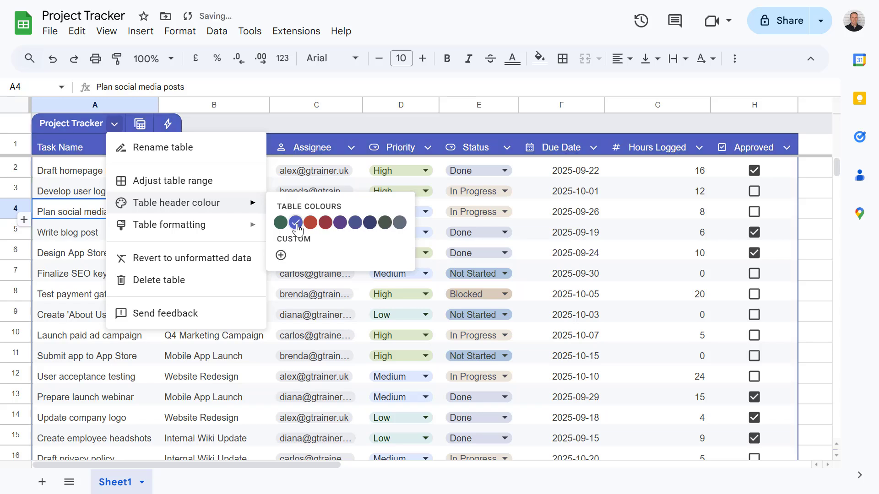
pyautogui.moveTo(205, 225)
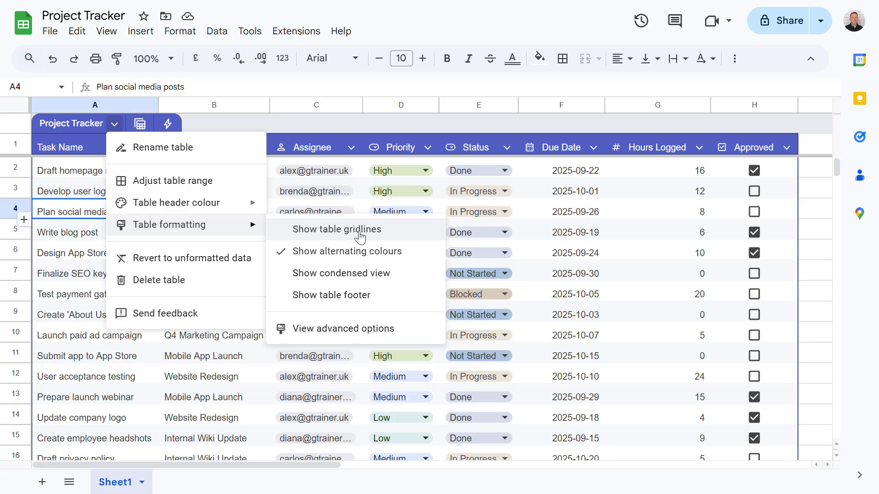
pyautogui.click(352, 275)
pyautogui.click(114, 124)
pyautogui.moveTo(169, 224)
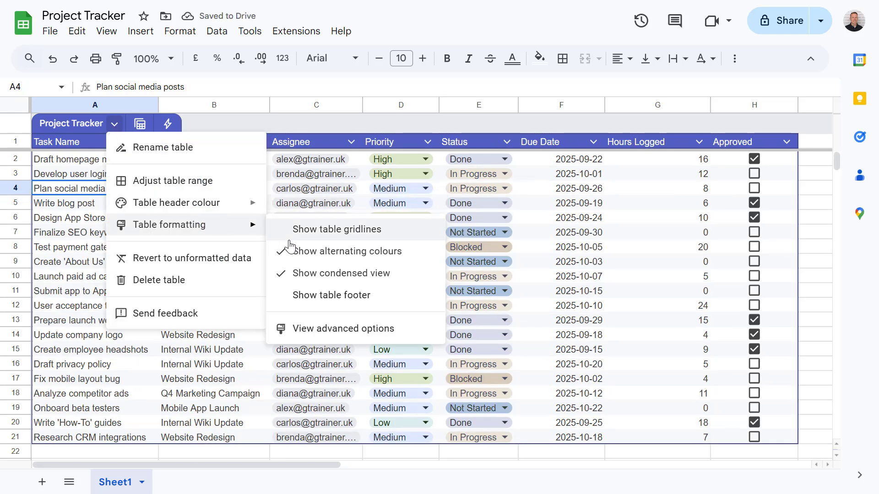
# Add a table footer totalling the hours and open the advanced table formatting options.
pyautogui.click(324, 296)
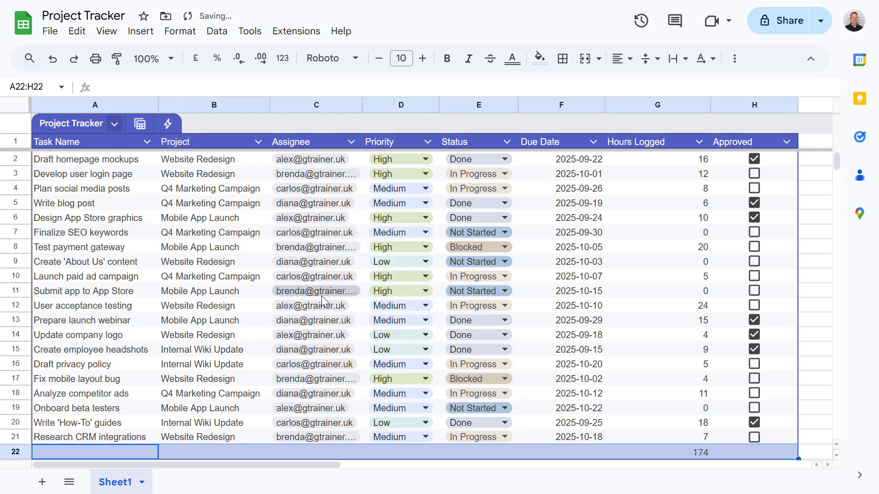
pyautogui.moveTo(314, 297)
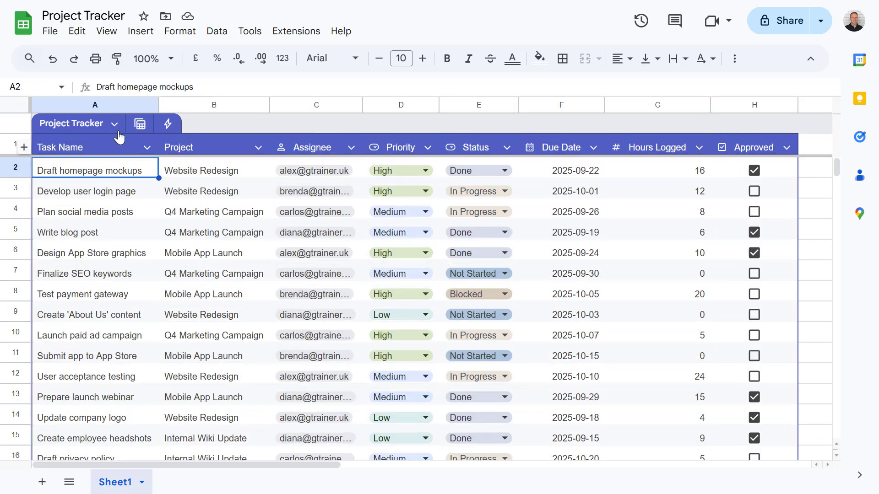
pyautogui.click(114, 124)
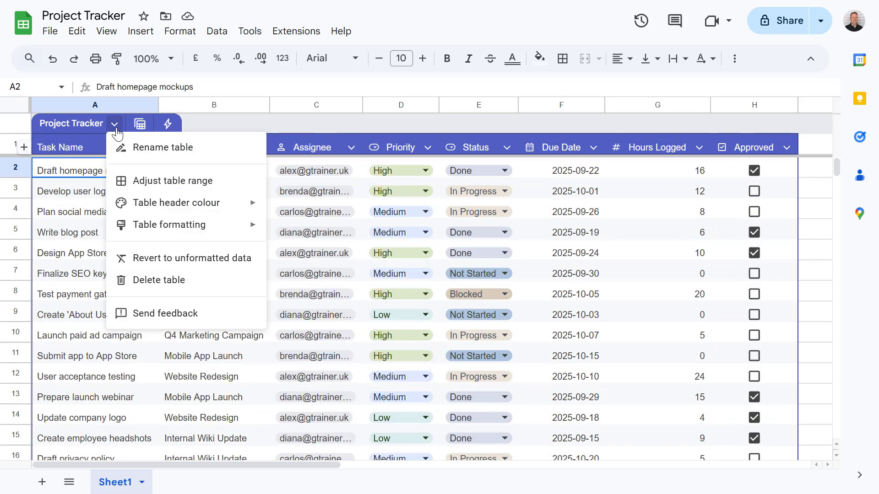
pyautogui.moveTo(158, 231)
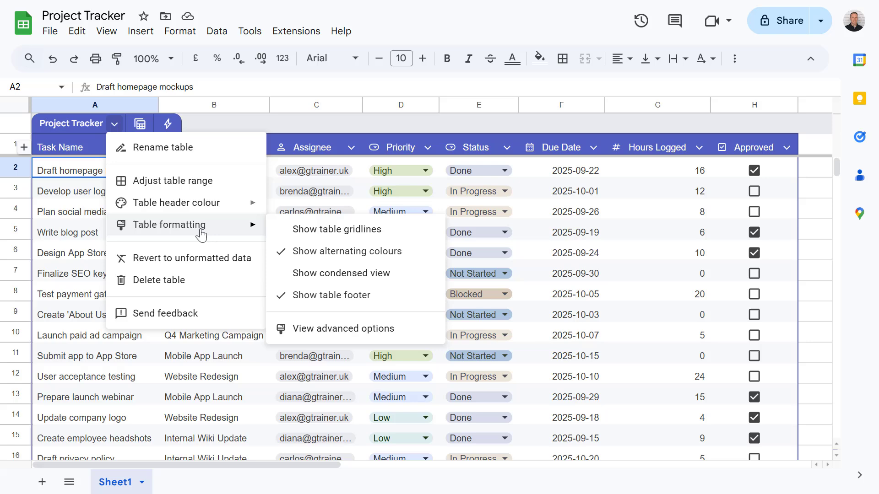
pyautogui.click(353, 334)
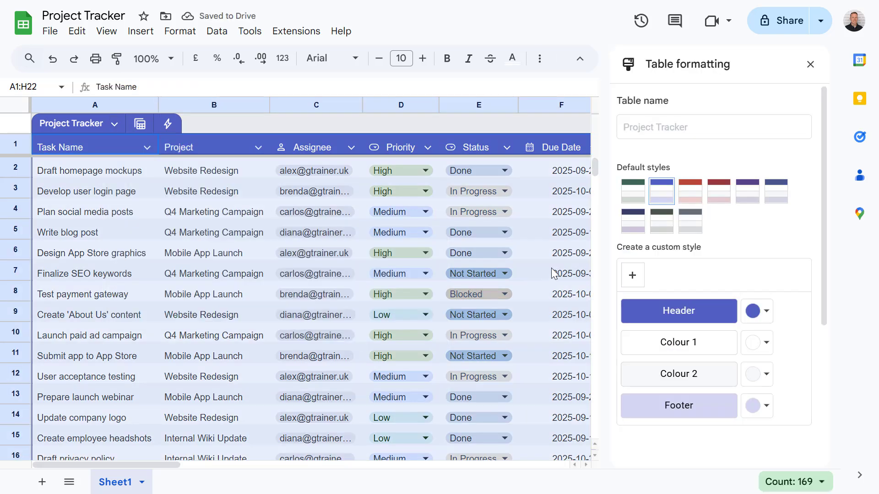
pyautogui.scroll(-4, 722, 222)
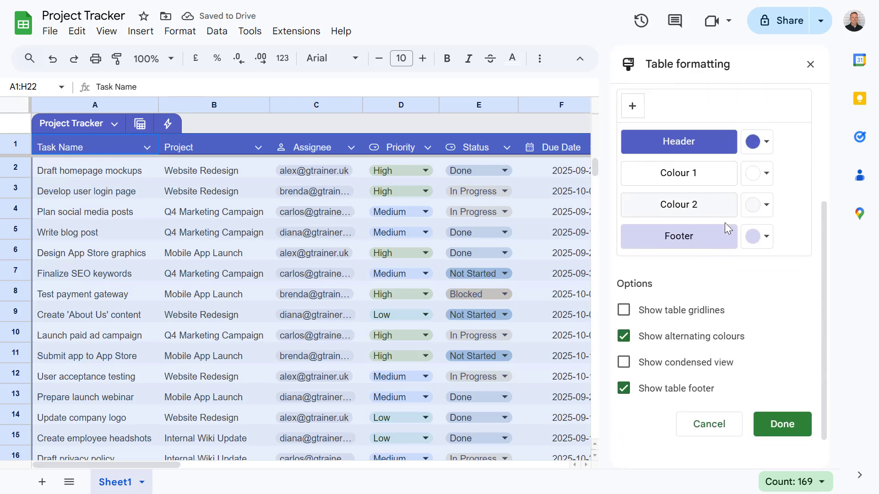
pyautogui.click(782, 424)
pyautogui.click(146, 191)
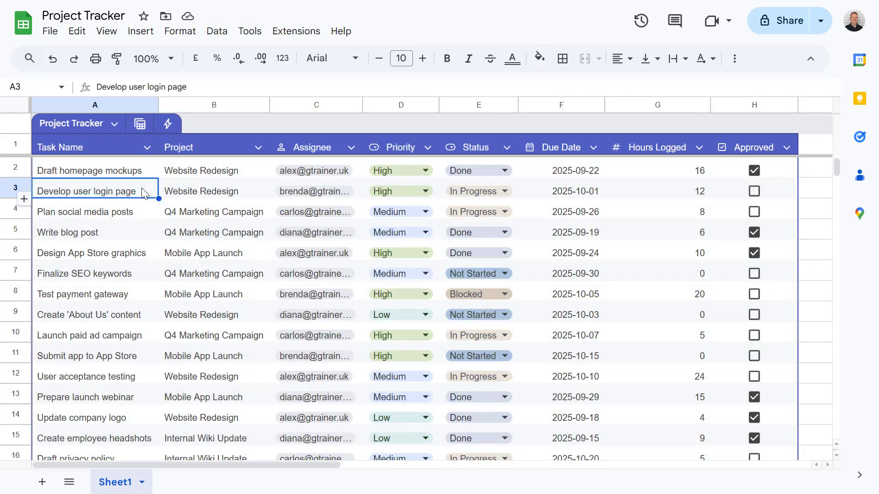
pyautogui.scroll(-5, 138, 176)
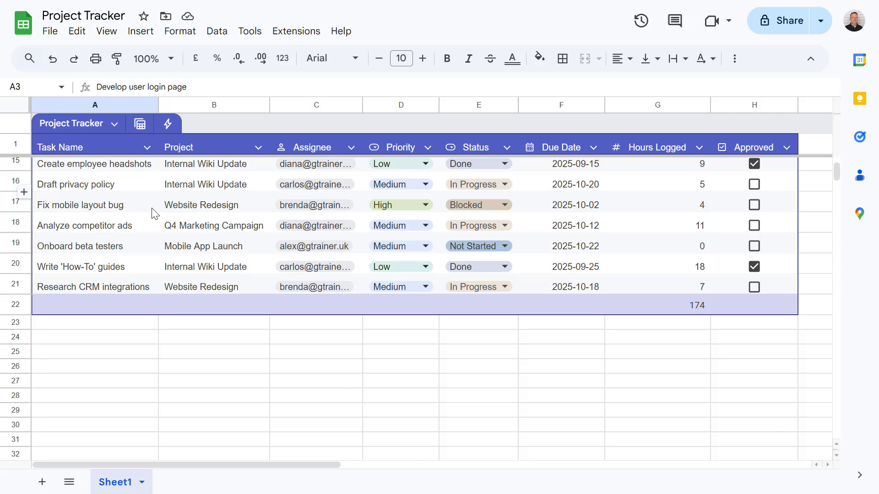
pyautogui.click(685, 306)
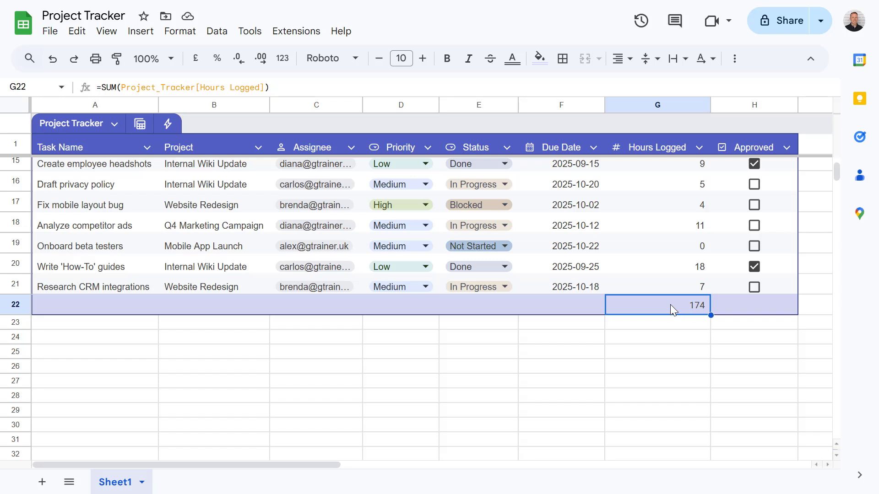
pyautogui.click(279, 87)
pyautogui.hotkey('ctrl', 'a')
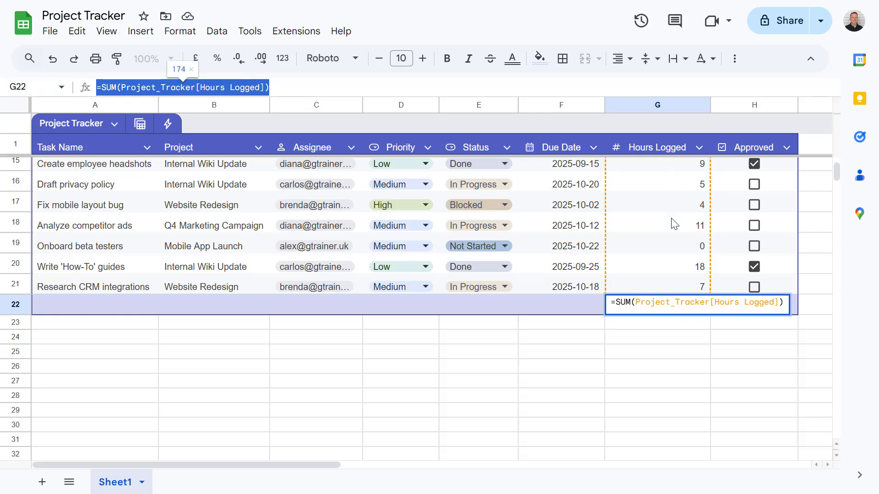
pyautogui.click(572, 267)
pyautogui.scroll(5, 403, 260)
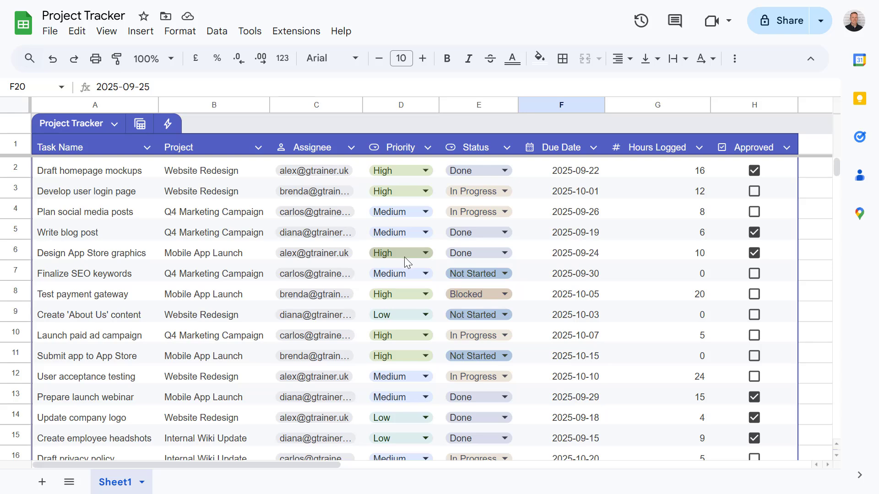
pyautogui.click(214, 211)
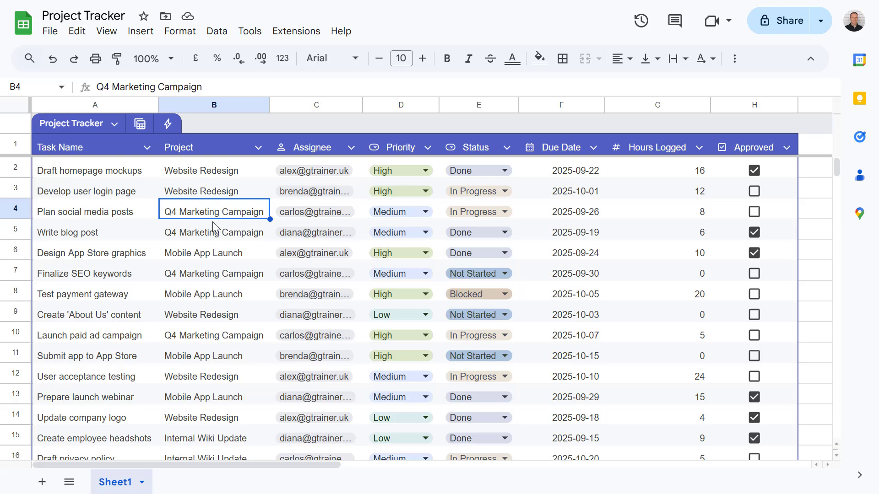
# Group the Project Tracker rows by Project in a temporary view.
pyautogui.click(140, 126)
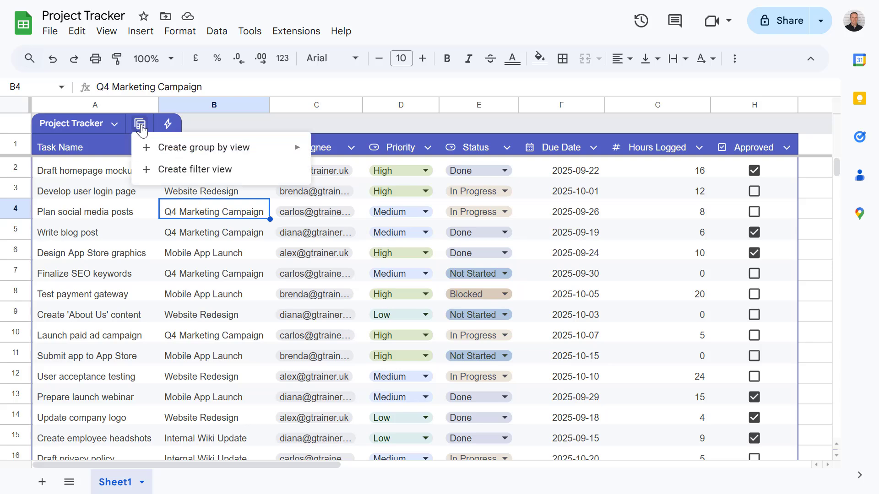
pyautogui.moveTo(197, 153)
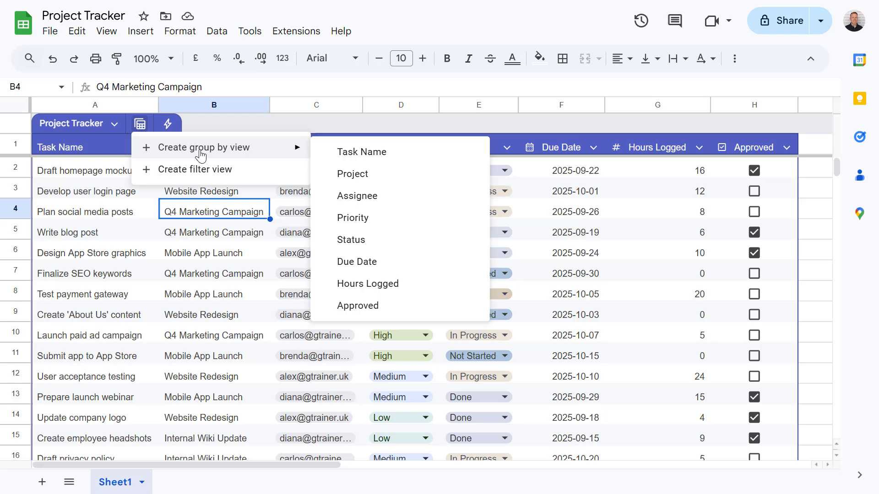
pyautogui.click(375, 180)
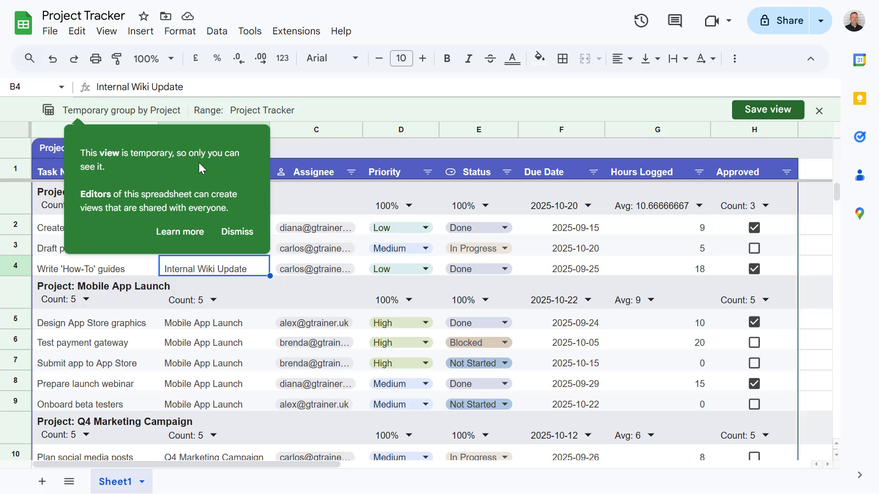
pyautogui.click(236, 232)
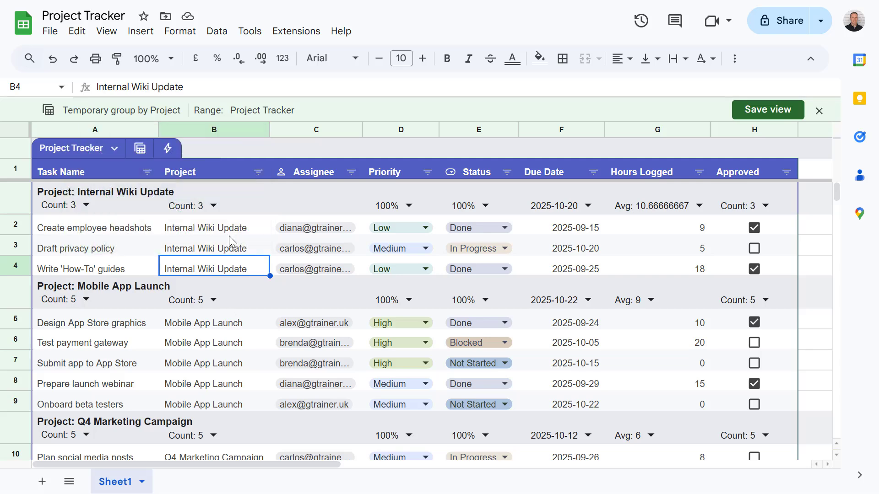
pyautogui.scroll(-5, 229, 235)
pyautogui.scroll(-3, 230, 239)
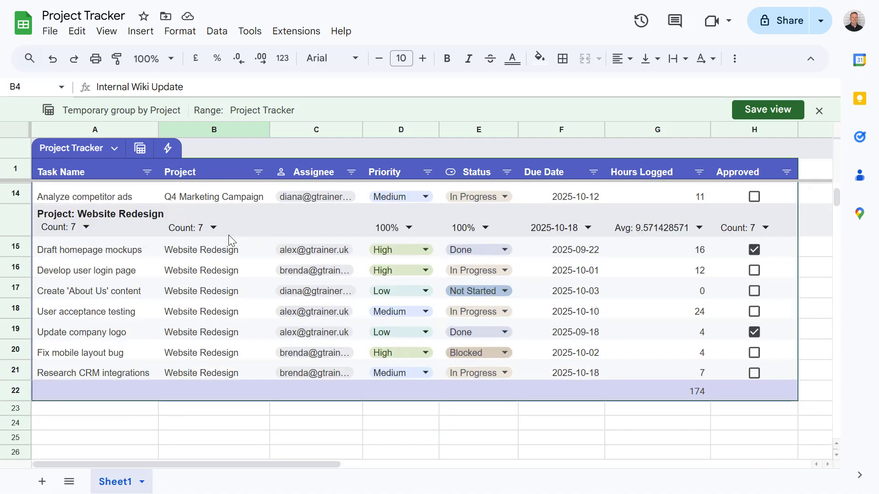
pyautogui.scroll(8, 230, 239)
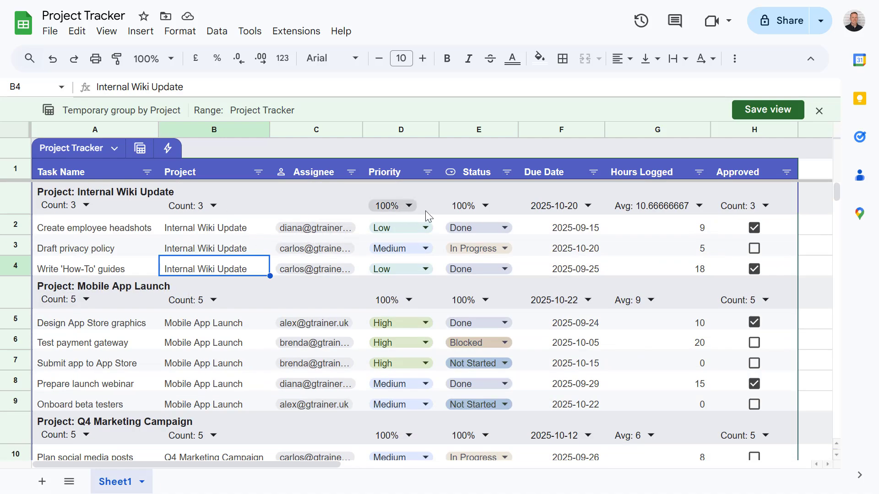
pyautogui.click(191, 207)
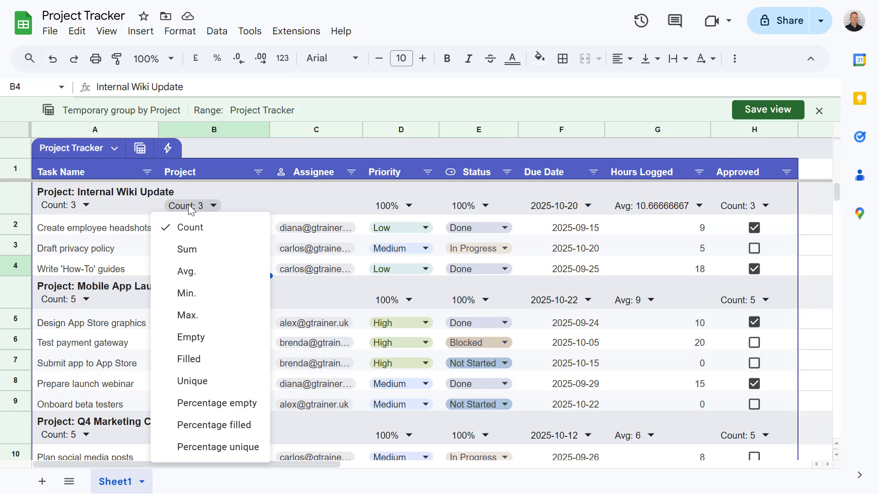
pyautogui.click(243, 202)
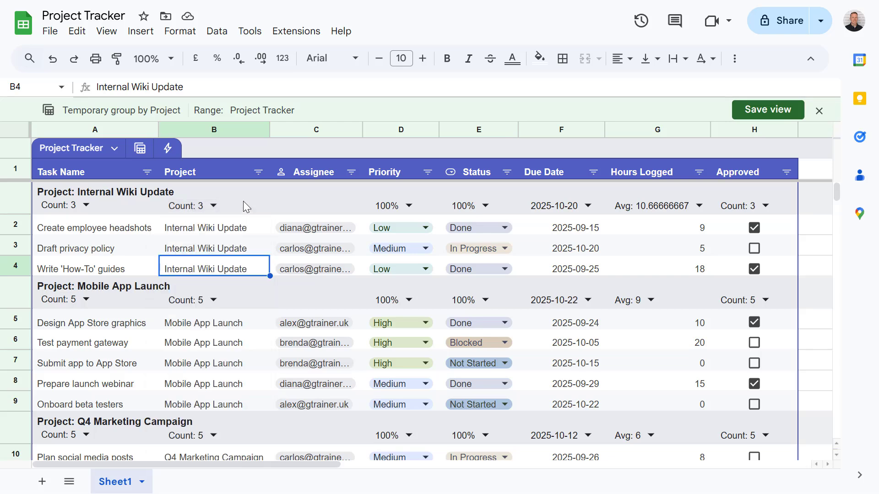
pyautogui.scroll(-3, 243, 204)
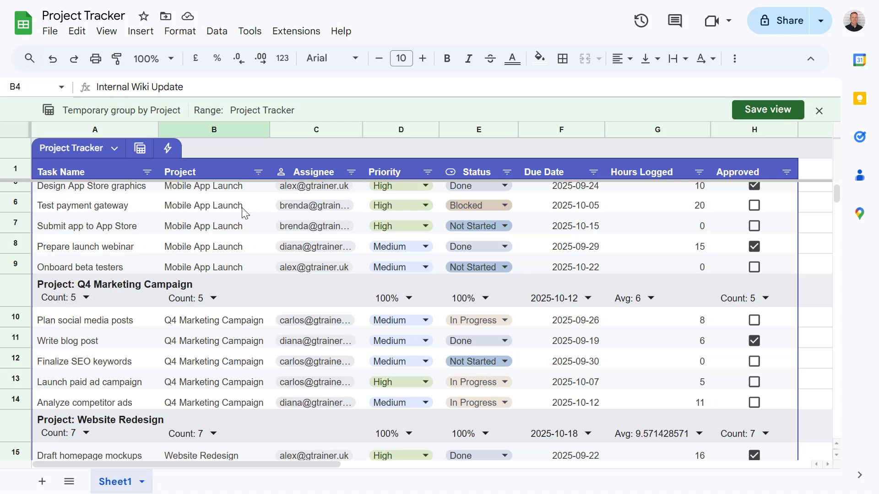
pyautogui.scroll(-5, 243, 208)
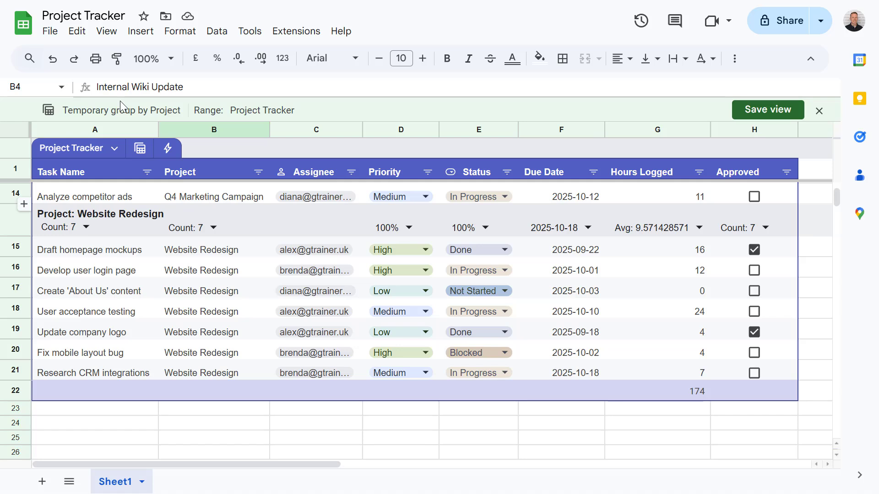
# Add Sheet2, then browse the Travel planner and Inventory management pre-built table templates.
pyautogui.click(44, 483)
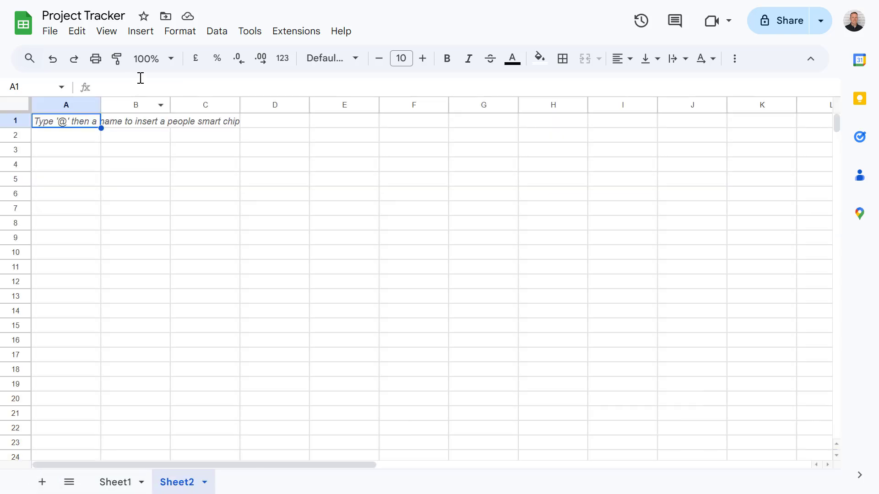
pyautogui.click(148, 35)
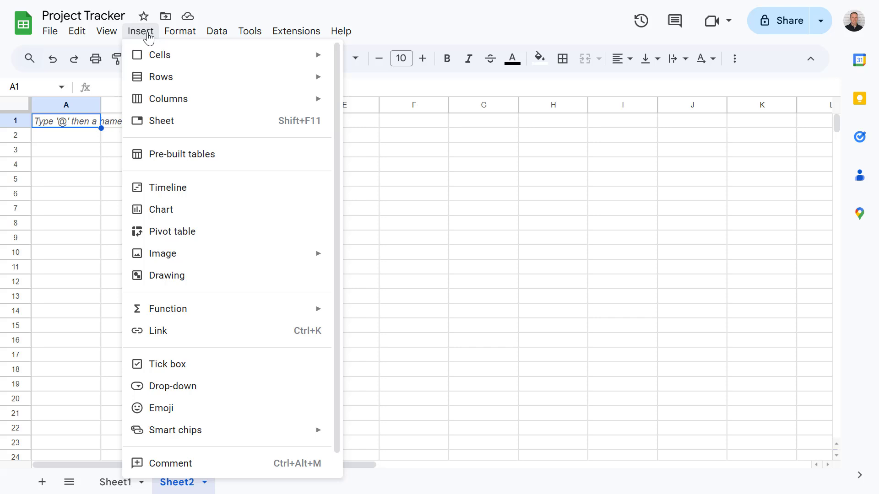
pyautogui.click(168, 155)
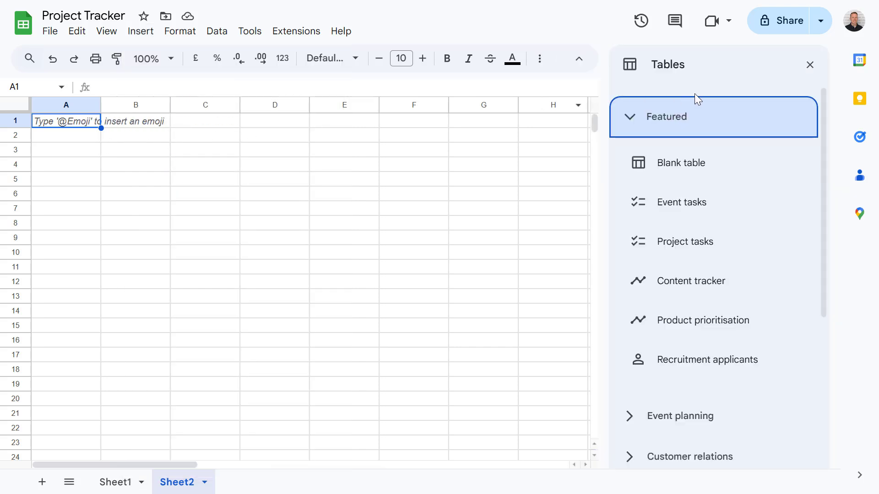
pyautogui.moveTo(691, 169)
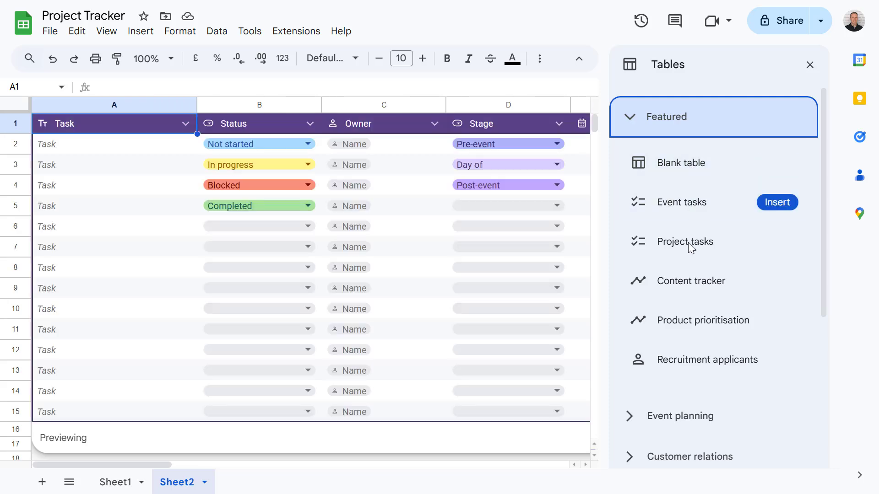
pyautogui.scroll(-6, 687, 204)
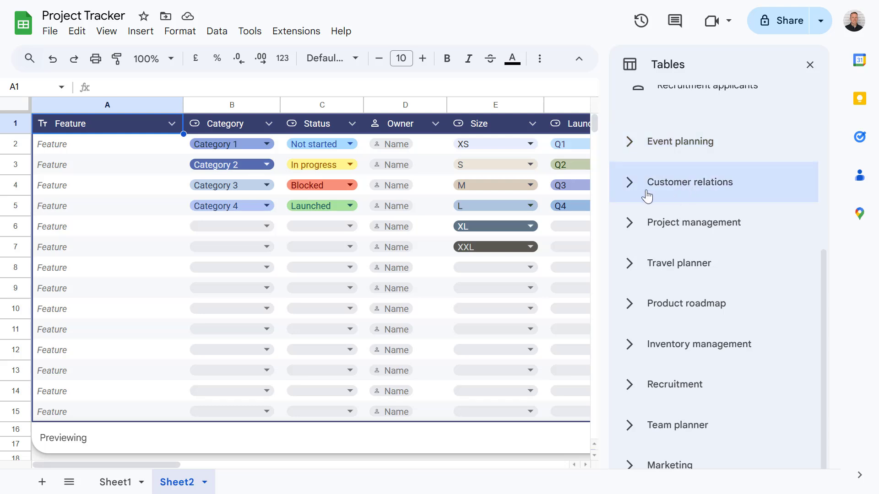
pyautogui.click(677, 263)
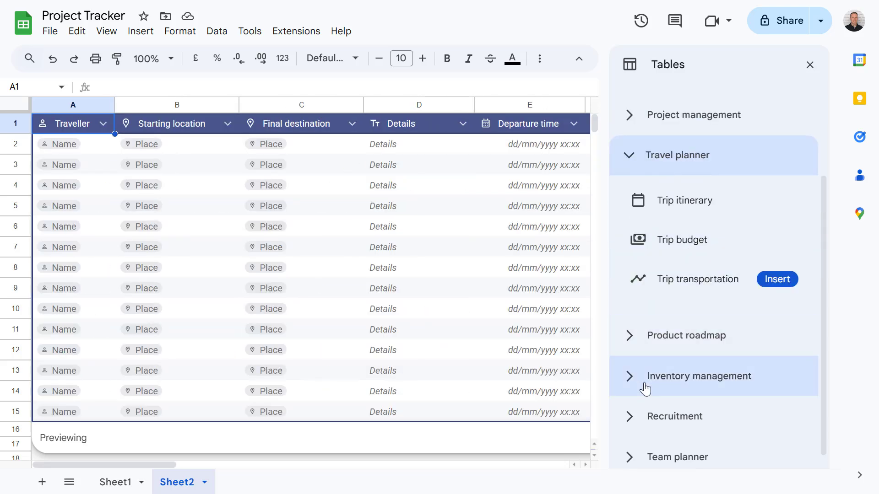
pyautogui.click(645, 387)
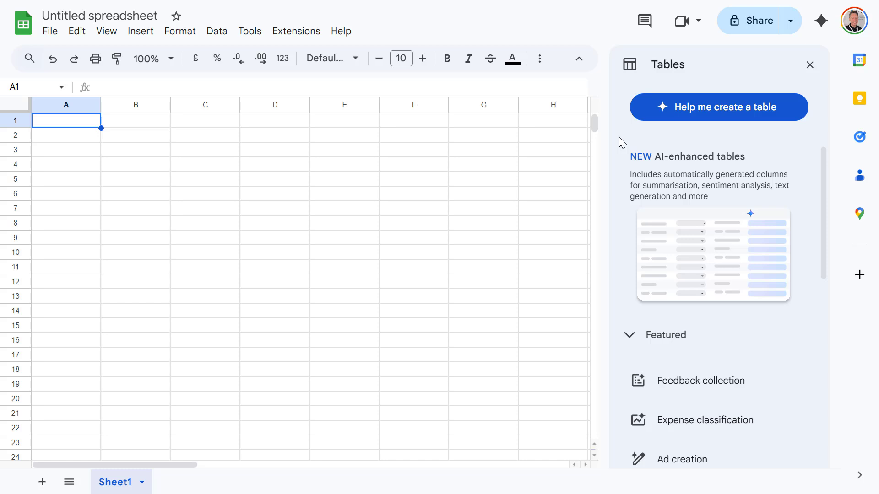
# Ask Gemini for a table that 'will help us plan a school to a museum'.
pyautogui.click(731, 116)
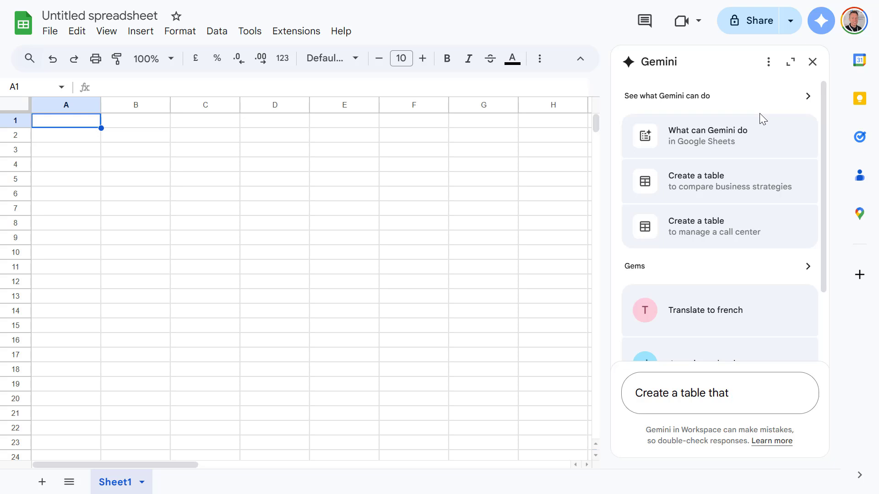
pyautogui.write('will help us plan a ')
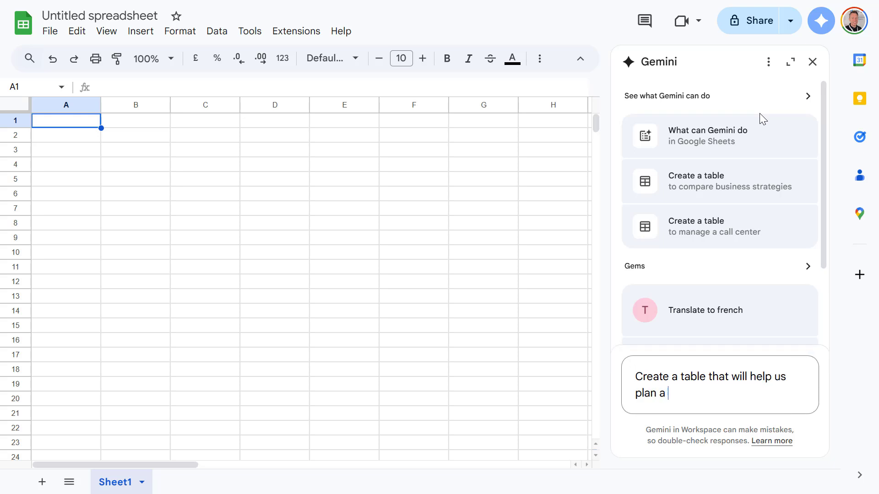
pyautogui.write('school to a mu')
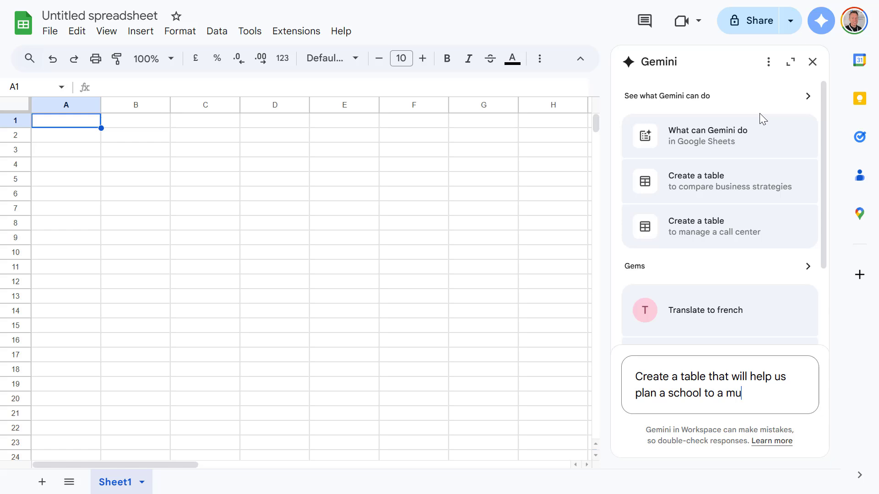
pyautogui.write('seum')
pyautogui.press('Return')
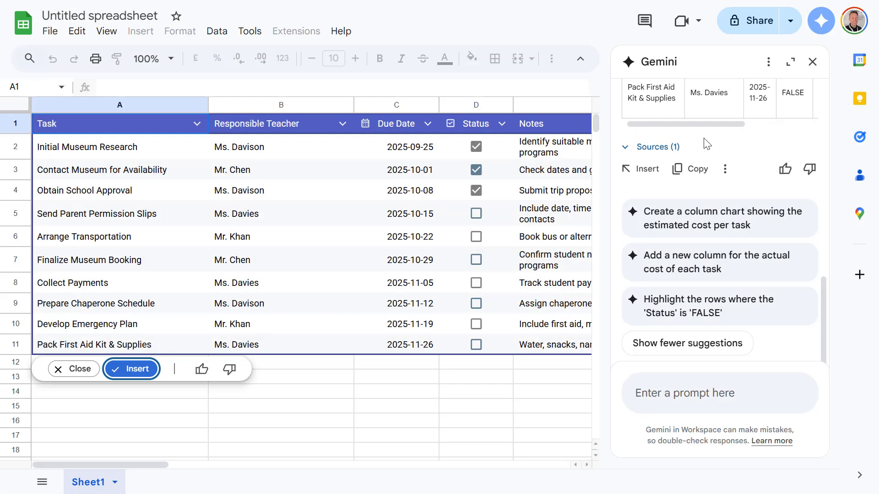
# Insert the Gemini trip-planning table as Table1 and check its task, teacher and due-date cells.
pyautogui.click(131, 373)
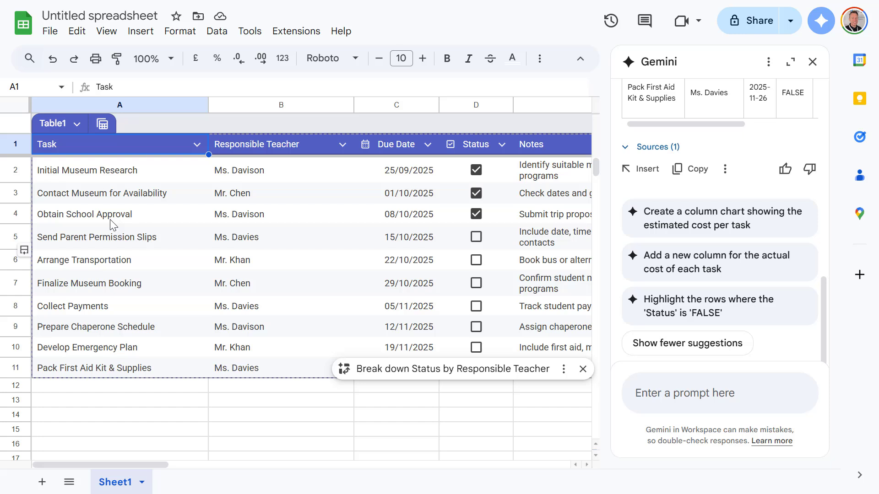
pyautogui.click(147, 177)
pyautogui.keyDown('shift'); pyautogui.click(137, 369); pyautogui.keyUp('shift')
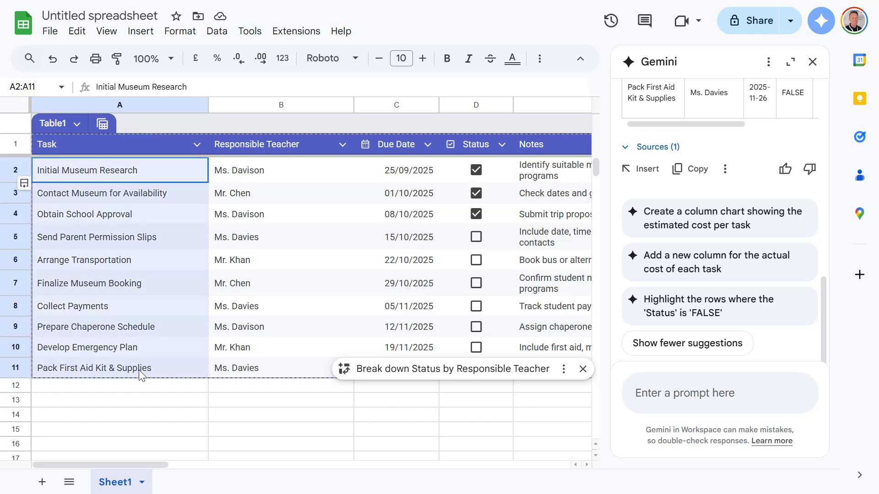
pyautogui.click(293, 181)
pyautogui.click(424, 179)
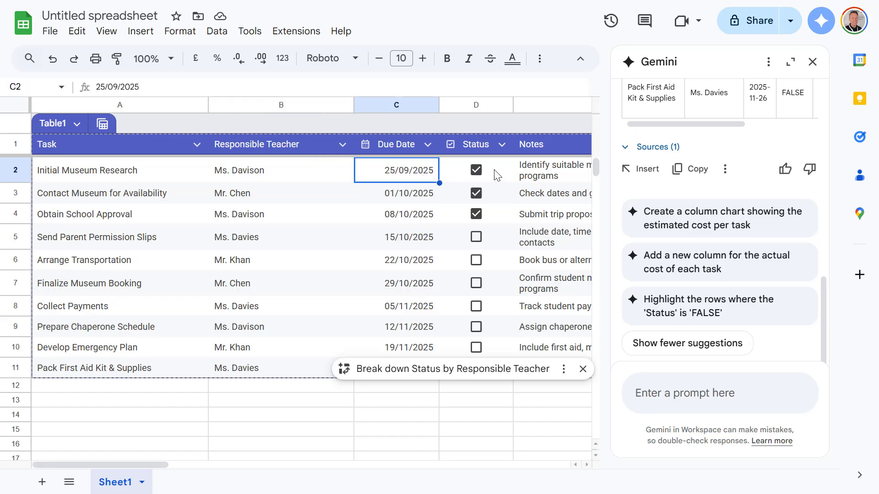